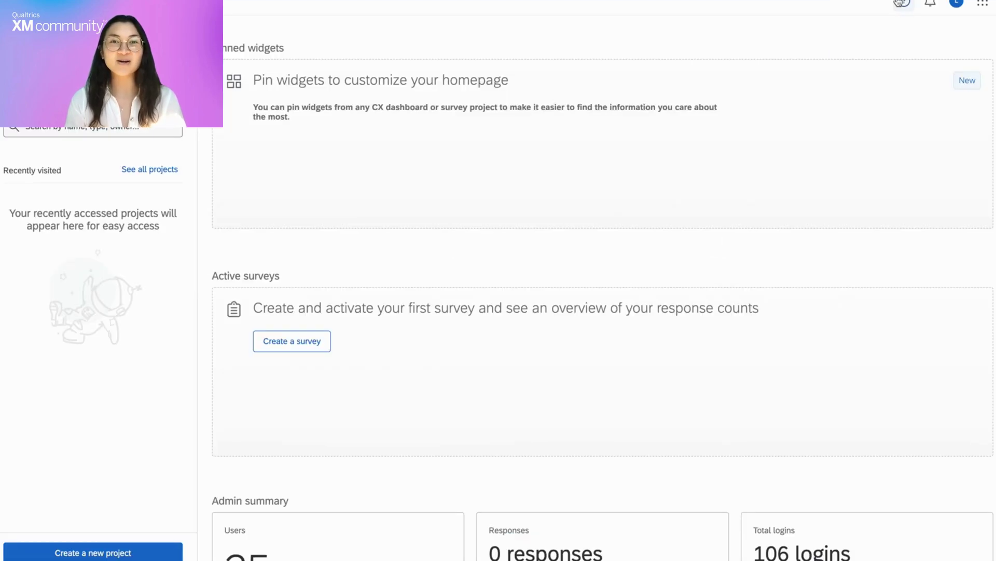
# Go from the XM support site to Customer Success Hub and view My Information.
pyautogui.click(905, 3)
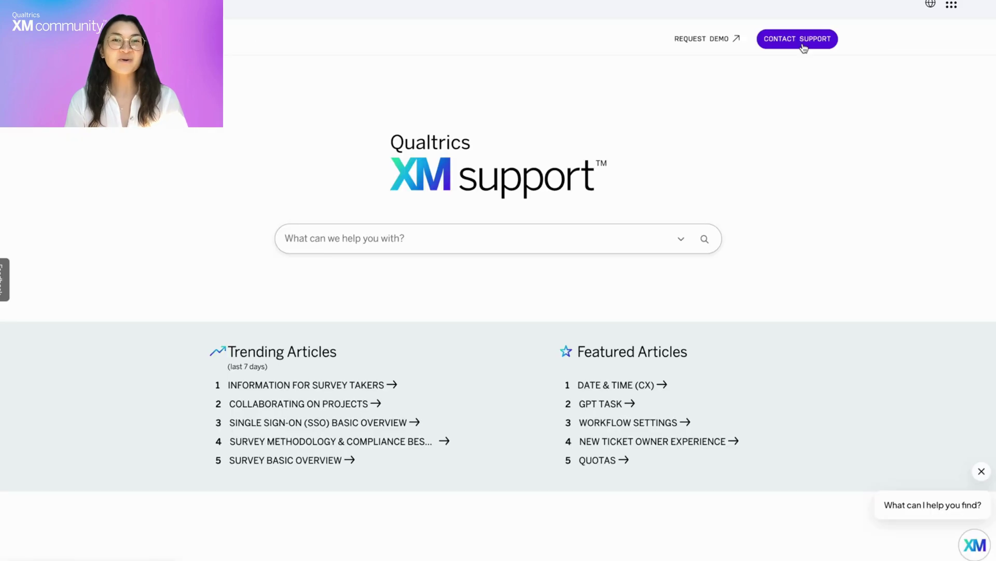
pyautogui.click(951, 6)
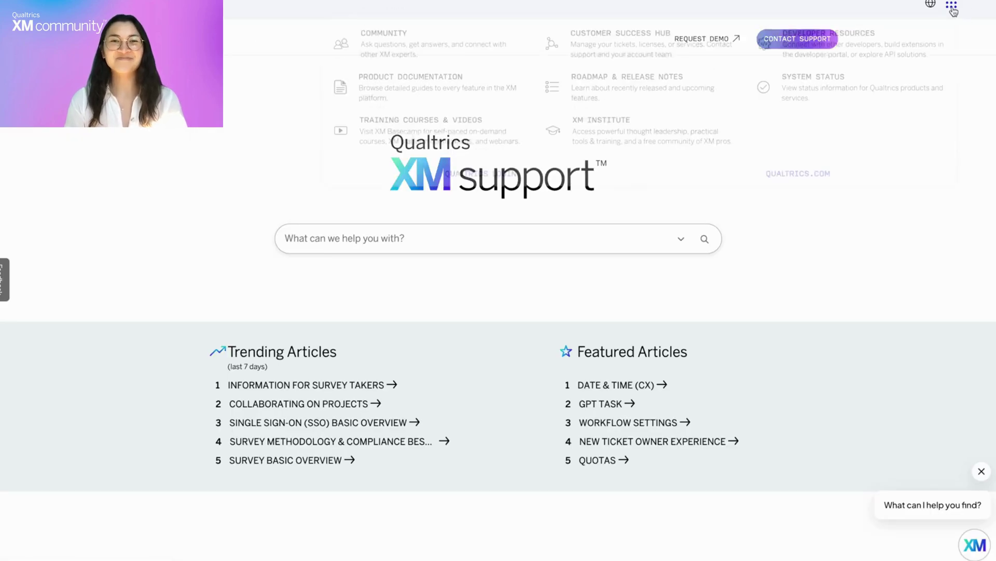
pyautogui.click(663, 68)
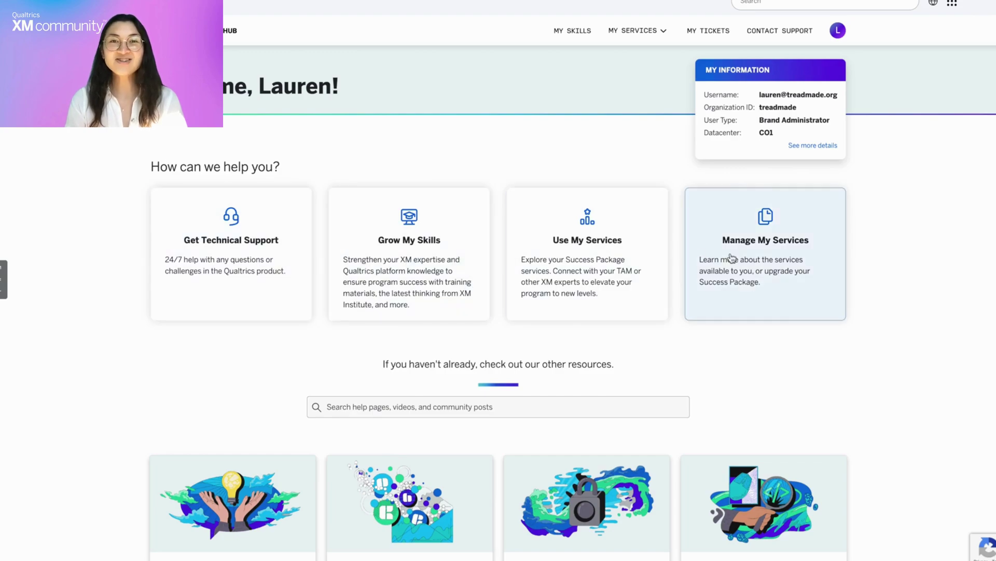
pyautogui.click(837, 33)
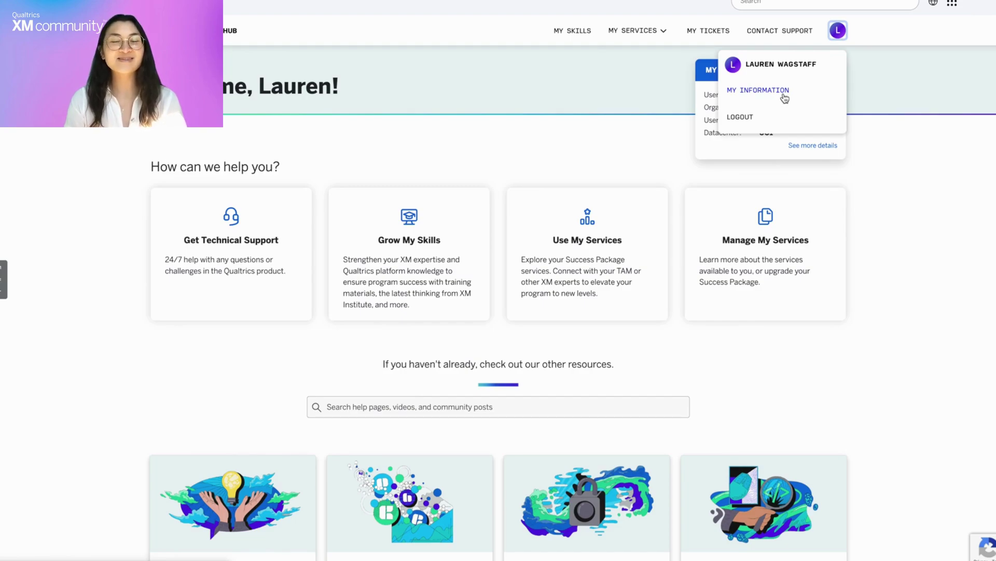
pyautogui.click(838, 34)
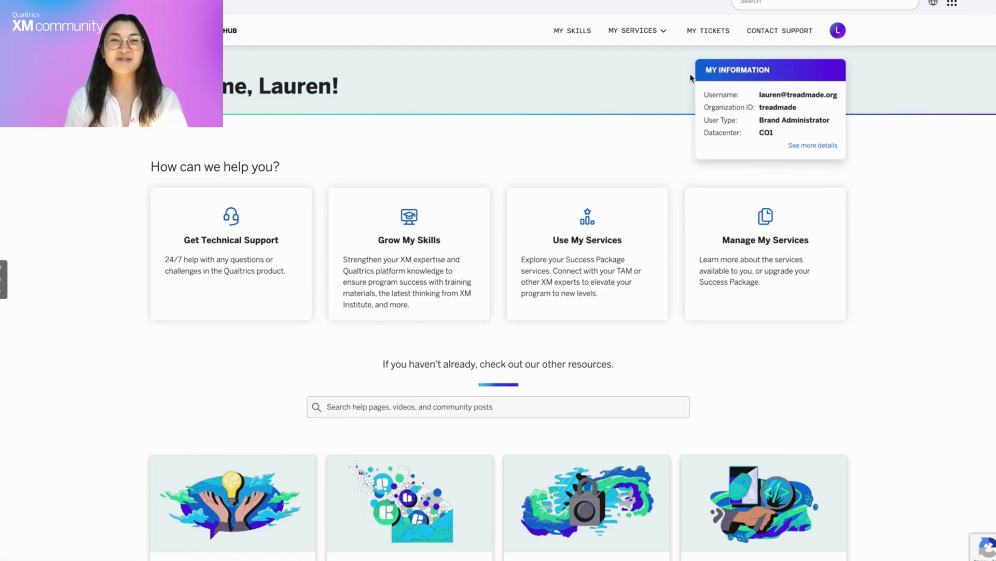
# Open the My Skills learning page, then move on to Contact Support.
pyautogui.click(571, 36)
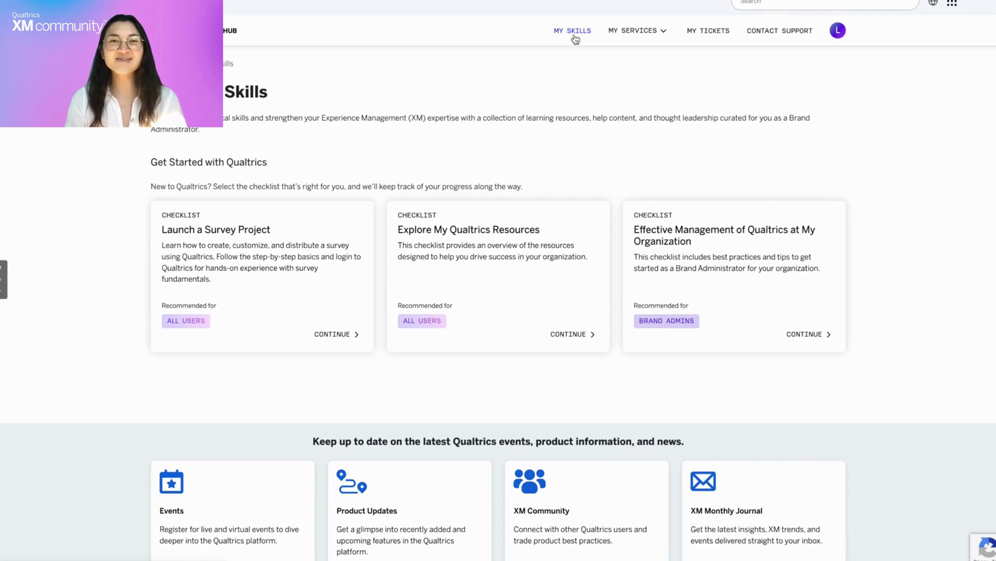
pyautogui.scroll(-3, 884, 241)
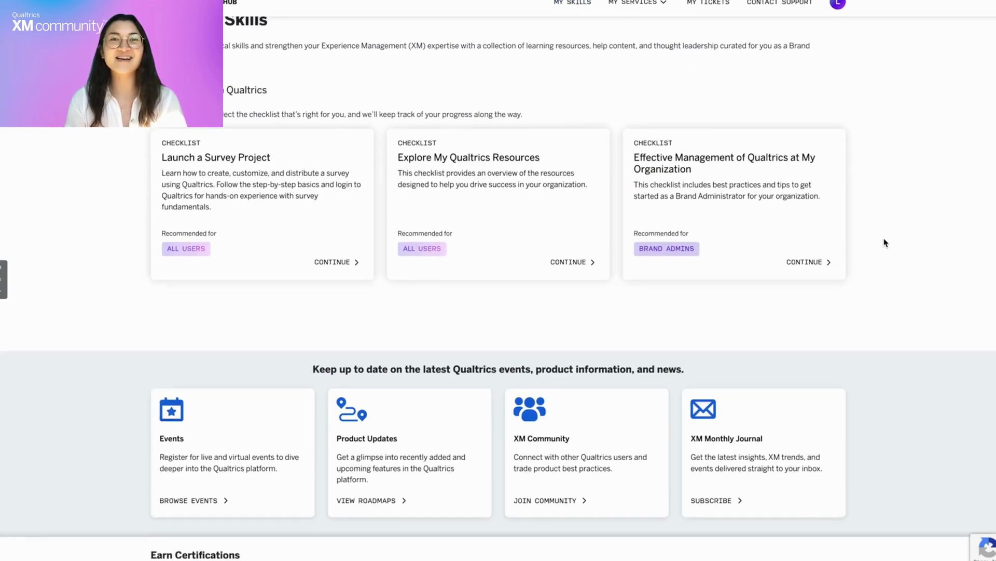
pyautogui.scroll(-3, 885, 243)
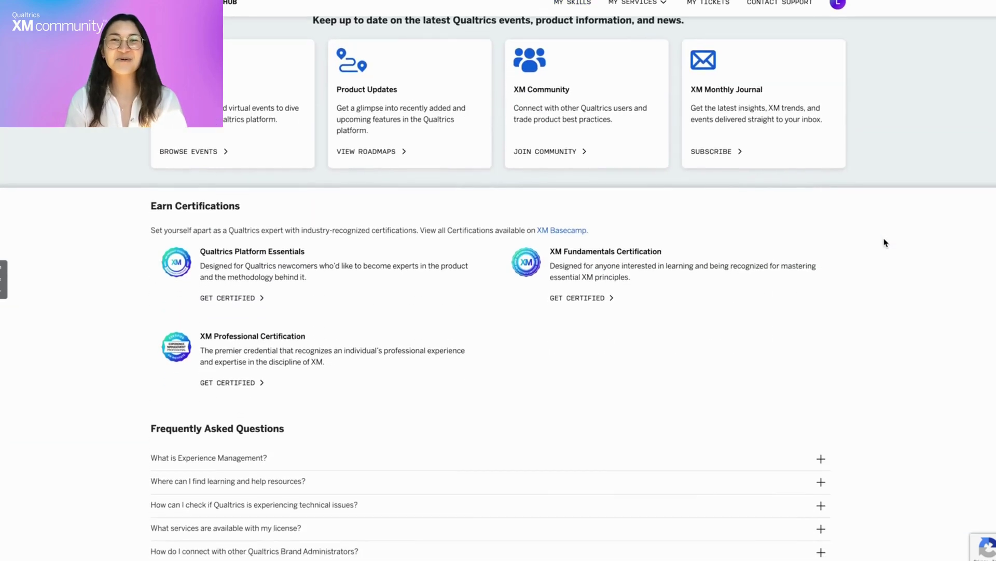
pyautogui.scroll(-1, 884, 242)
pyautogui.scroll(3, 885, 242)
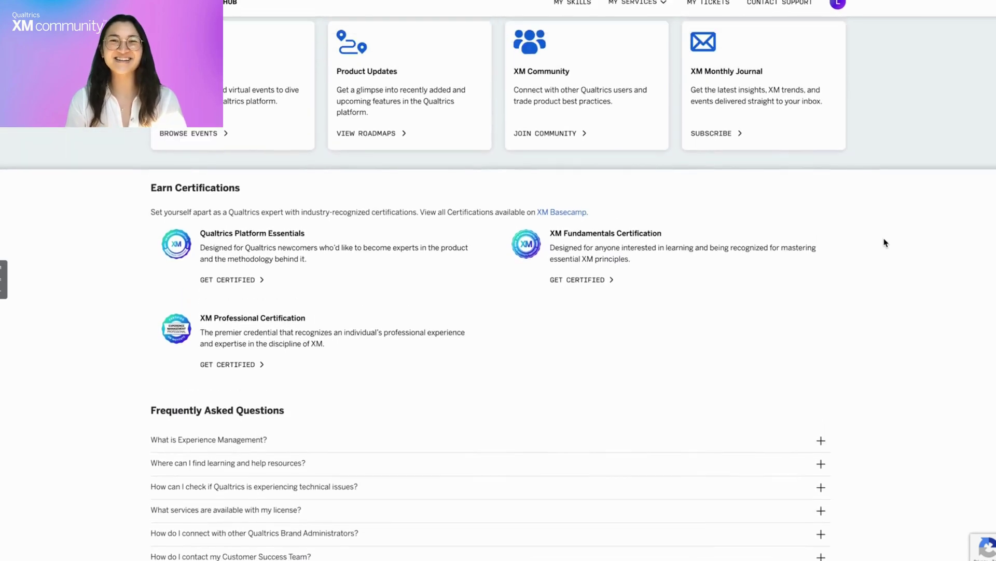
pyautogui.scroll(1, 884, 242)
pyautogui.scroll(4, 885, 242)
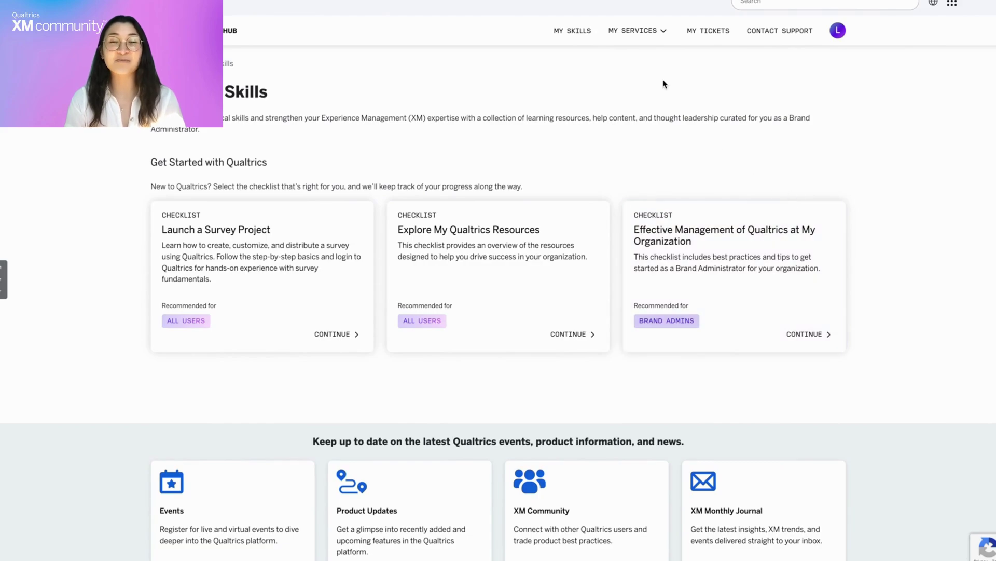
pyautogui.click(782, 34)
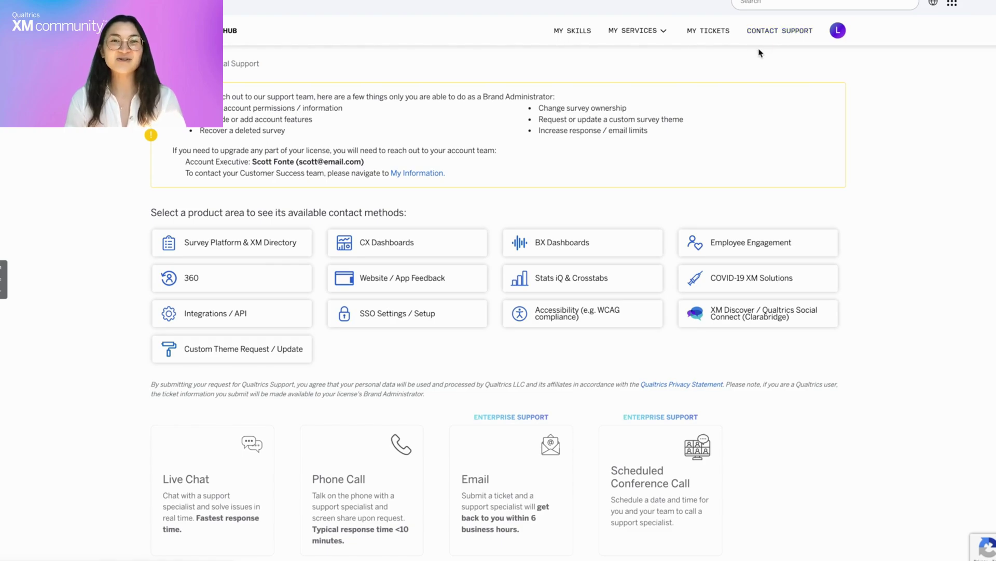
# Open My Tickets and select the open survey ticket SE_F77E535C0D3D4153.
pyautogui.click(707, 35)
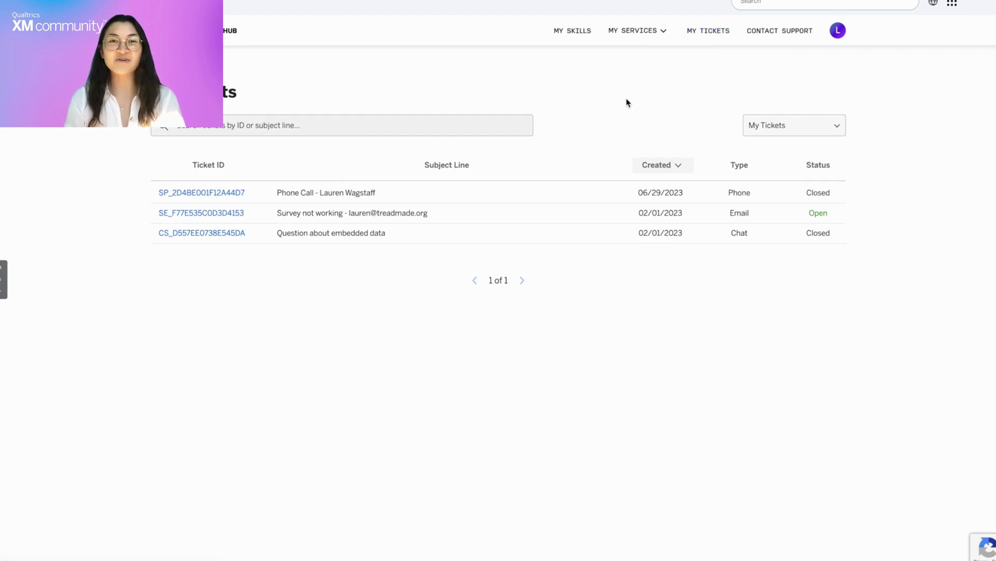
pyautogui.click(442, 213)
pyautogui.scroll(-2, 566, 291)
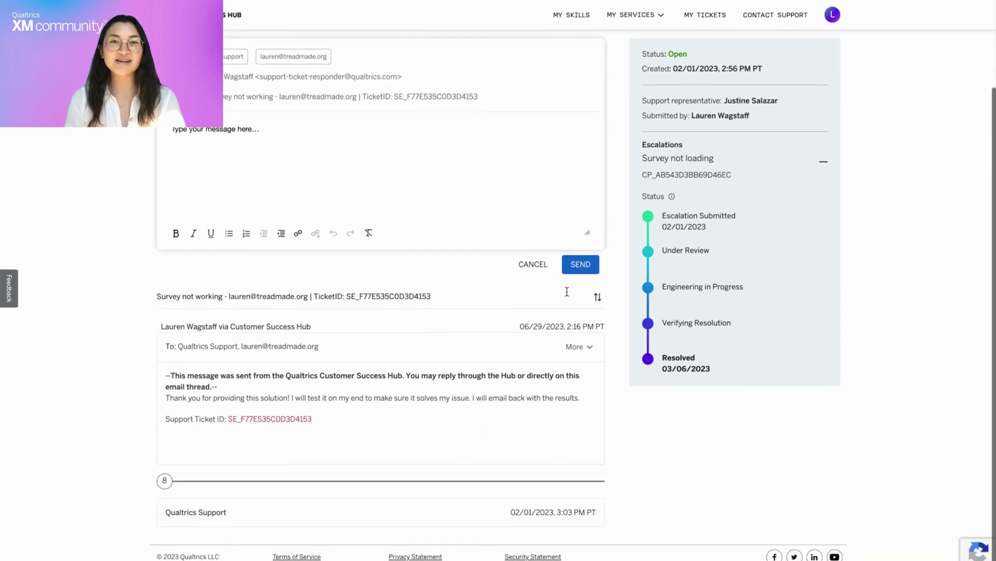
pyautogui.scroll(2, 554, 287)
# Start the thank-you reply in the message box of ticket SE_F77E535C0D3D4153.
pyautogui.click(189, 208)
pyautogui.write('Th')
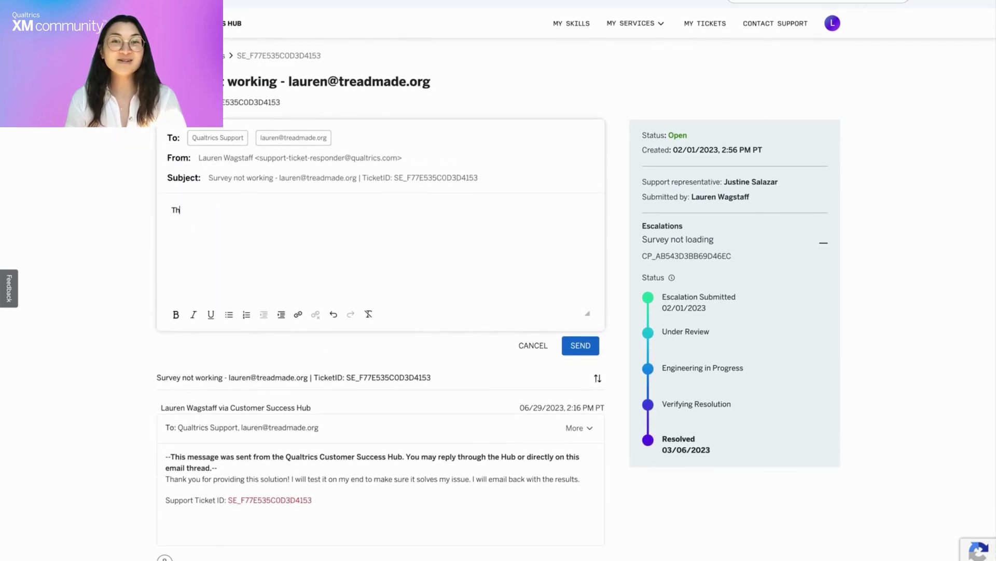
pyautogui.write('ank you so much! That wo')
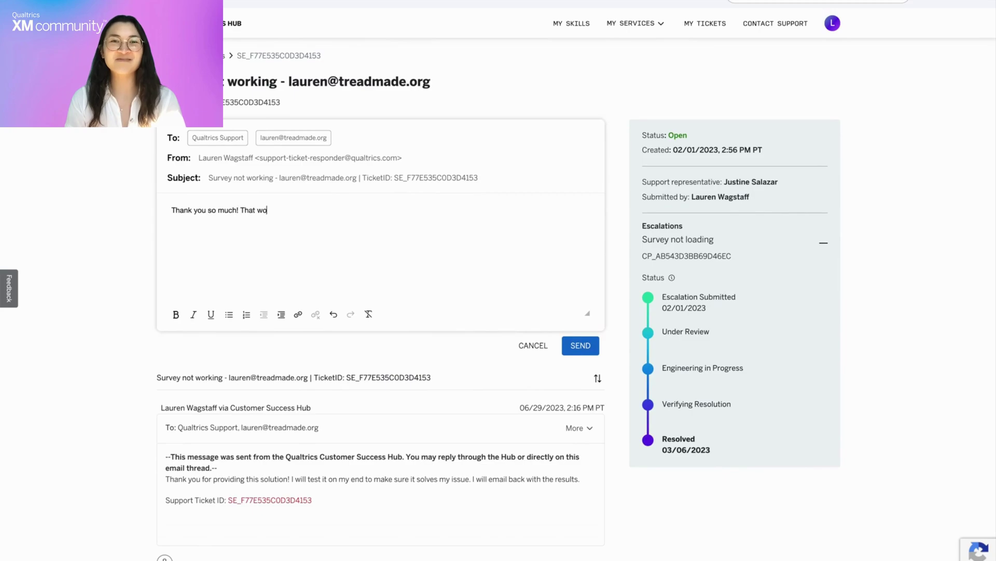
pyautogui.write('rked!')
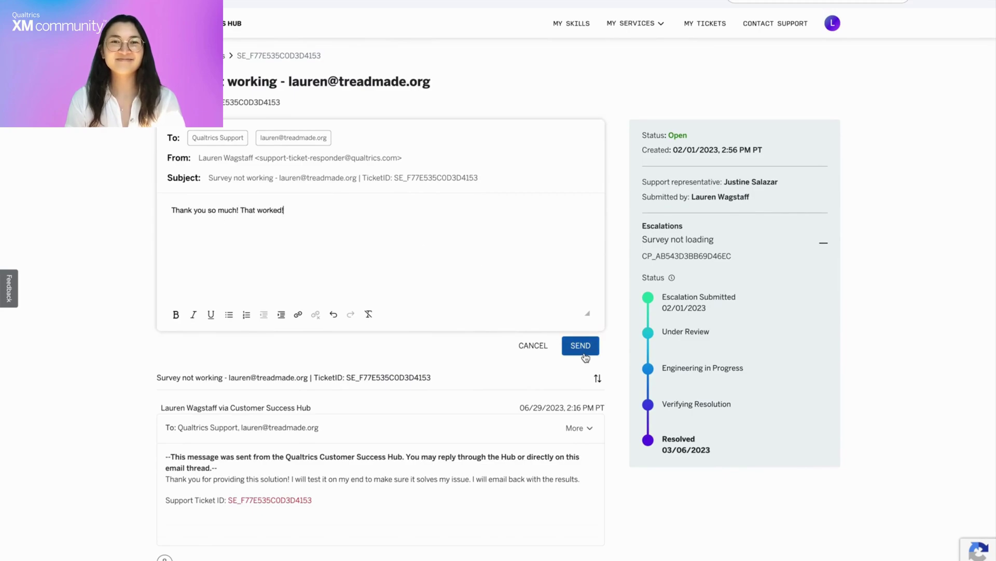